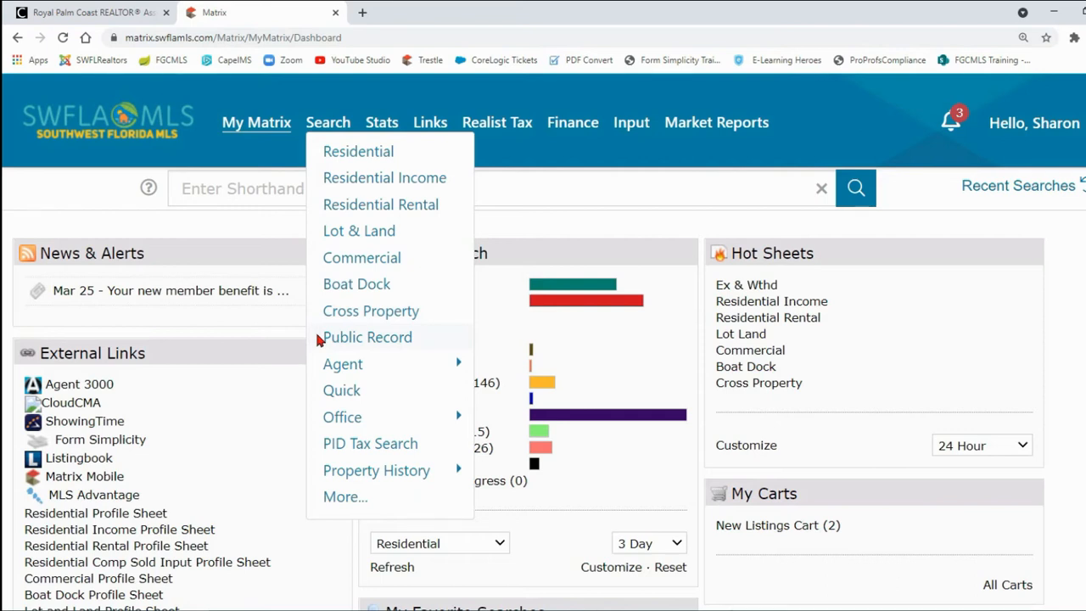
mouse_move(325, 367)
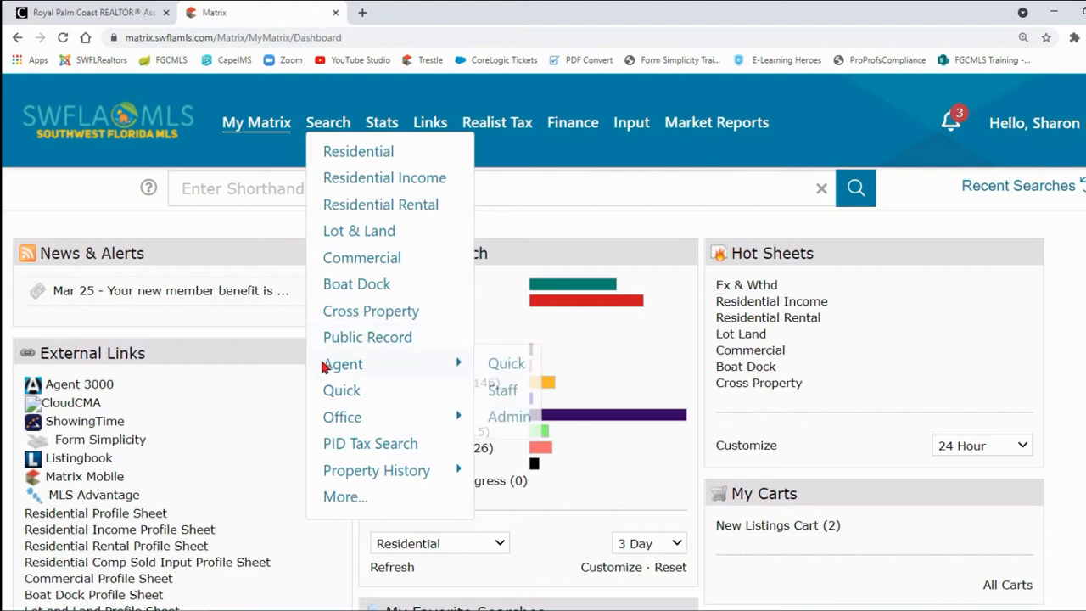
mouse_move(330, 424)
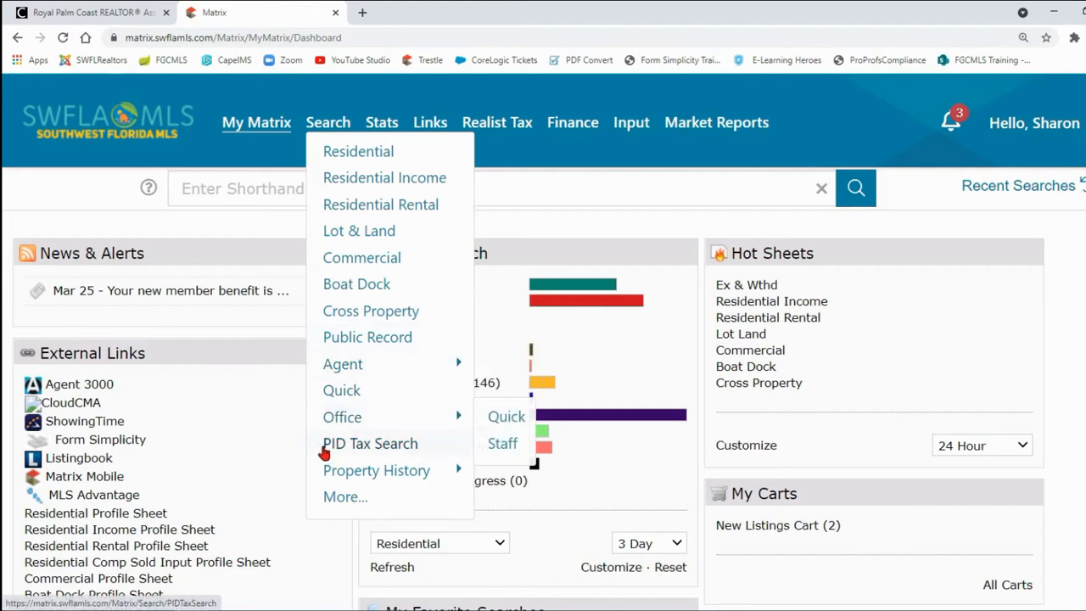
mouse_move(323, 475)
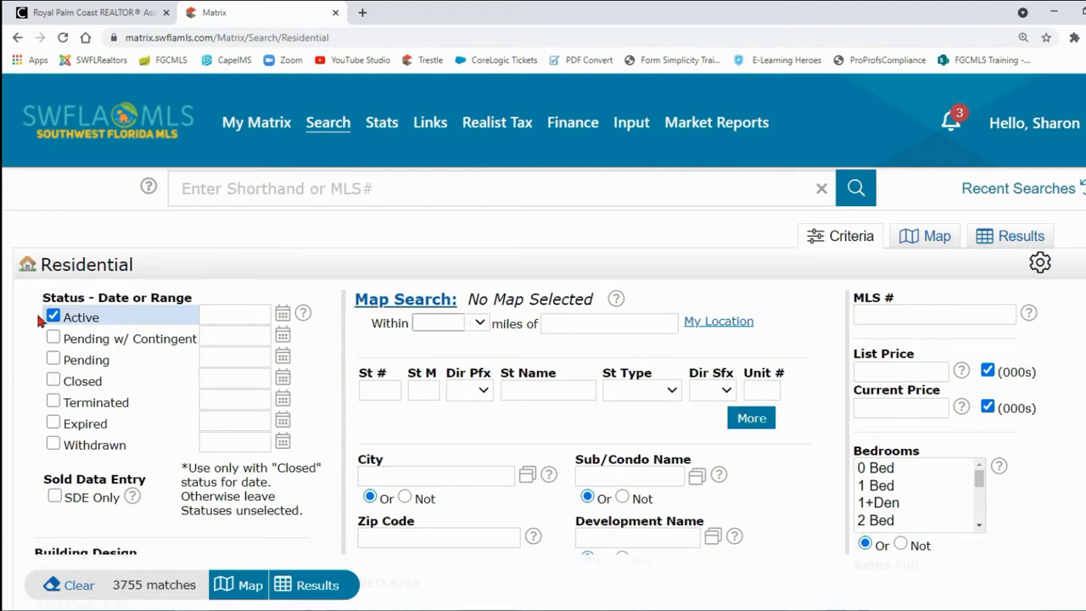
Step: Include Active and Pending w/ Contingent statuses in the residential search, with a 0-90 day range for Pending w/ Contingent
left_click(44, 318)
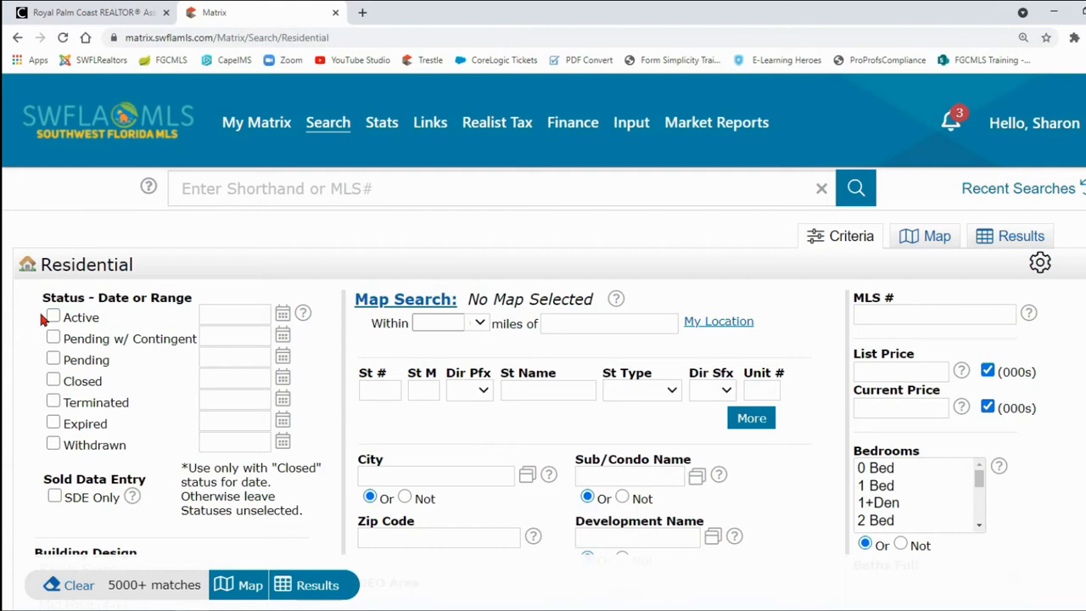
left_click(53, 318)
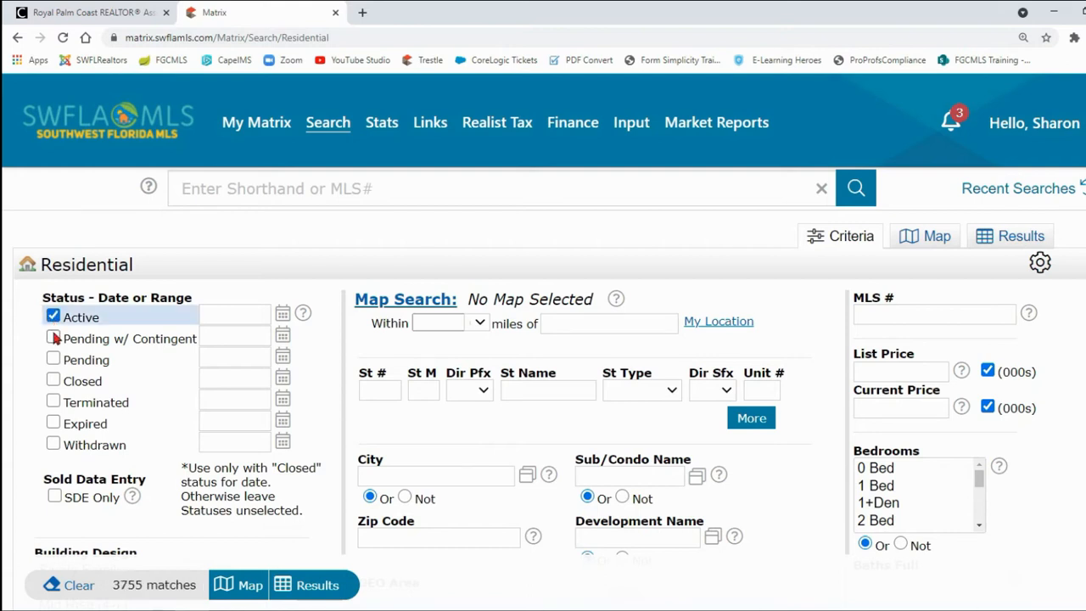
left_click(53, 338)
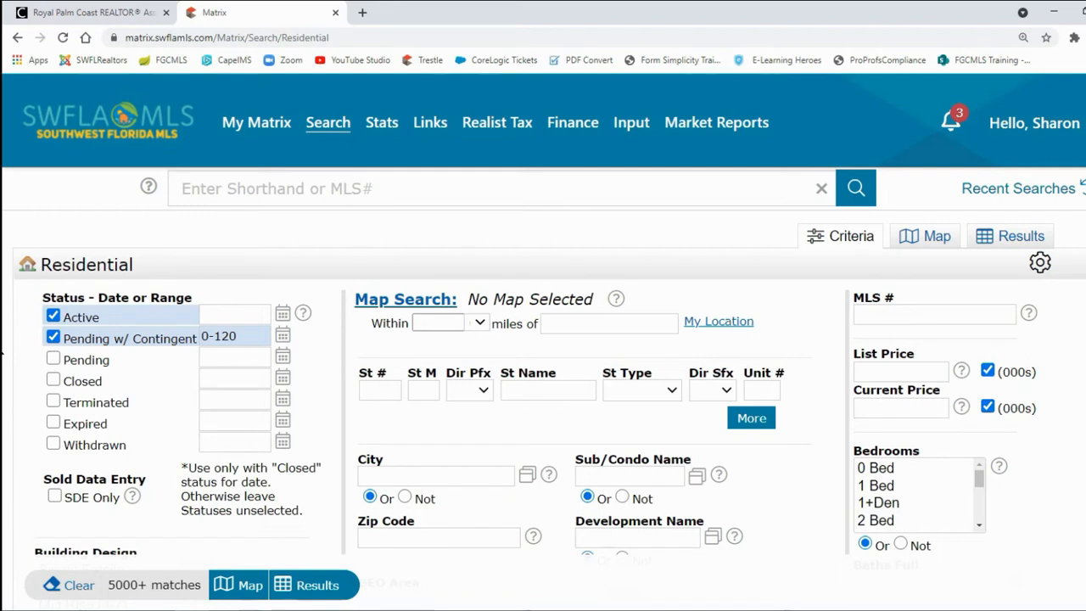
left_click_drag(255, 336, 215, 336)
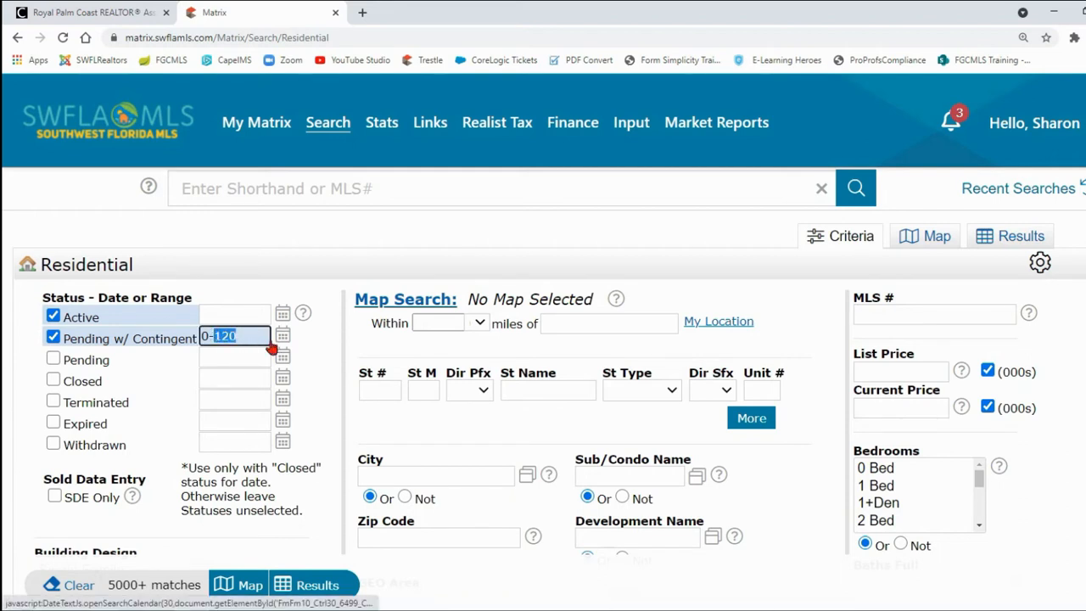
type("90")
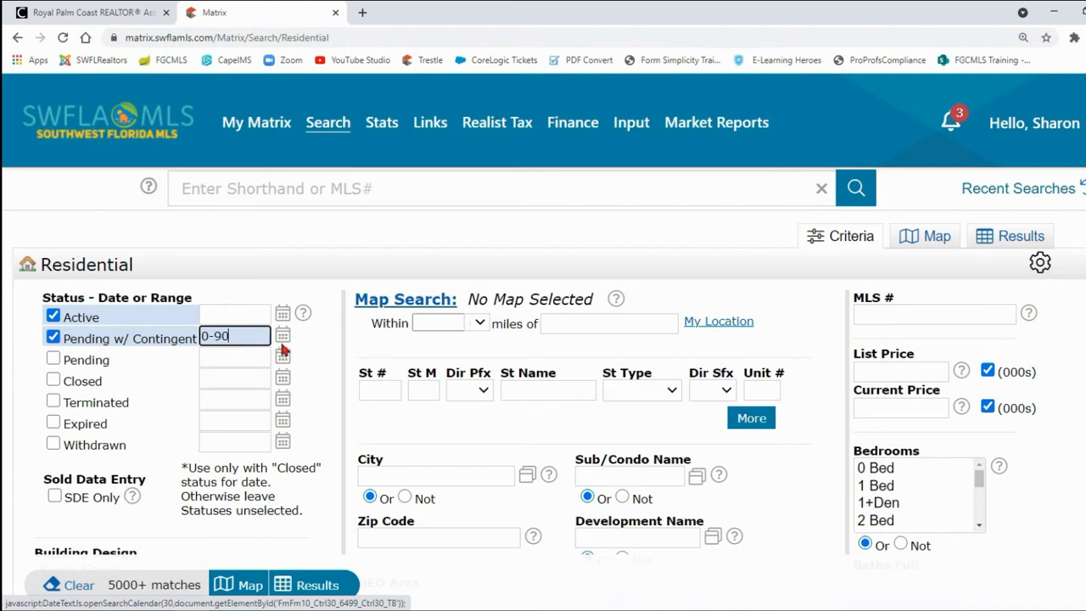
Step: Set the Pending w/ Contingent date range from January 1, 2021 to March 26, 2021 using the calendar
left_click(283, 340)
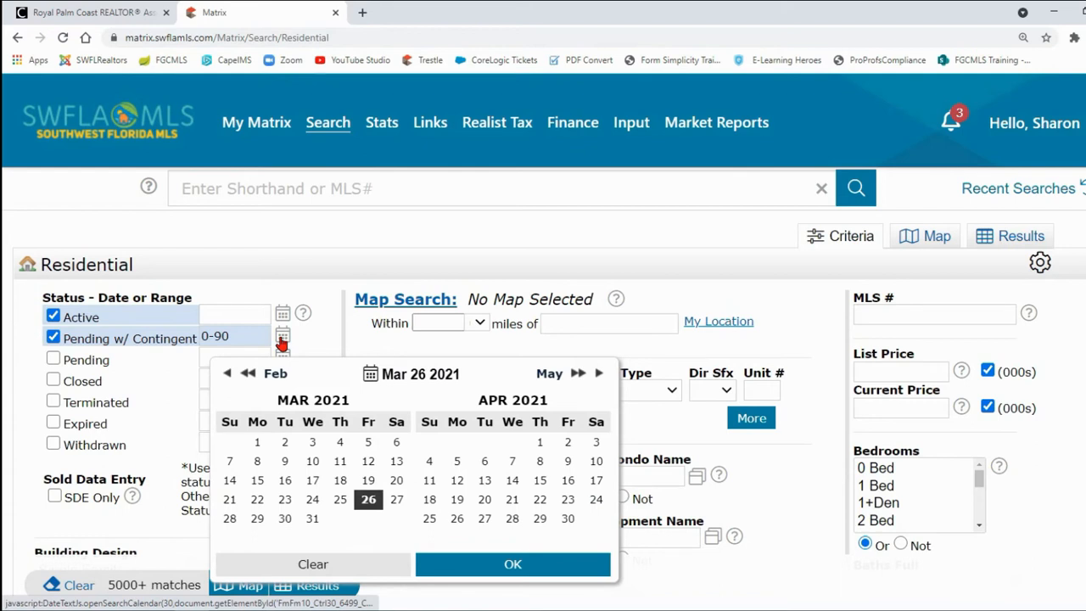
left_click(226, 374)
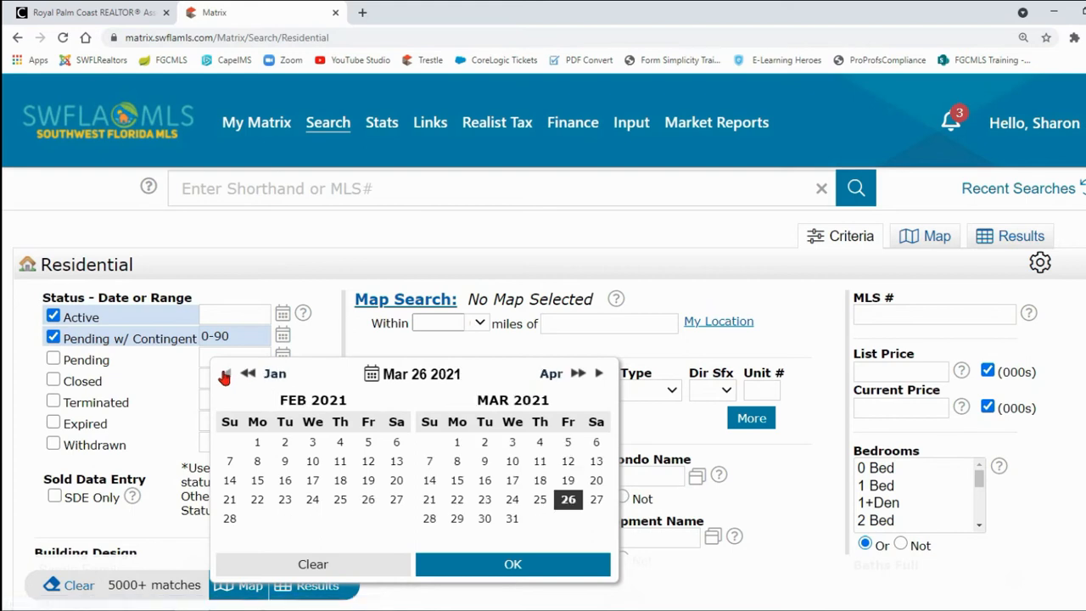
left_click(225, 376)
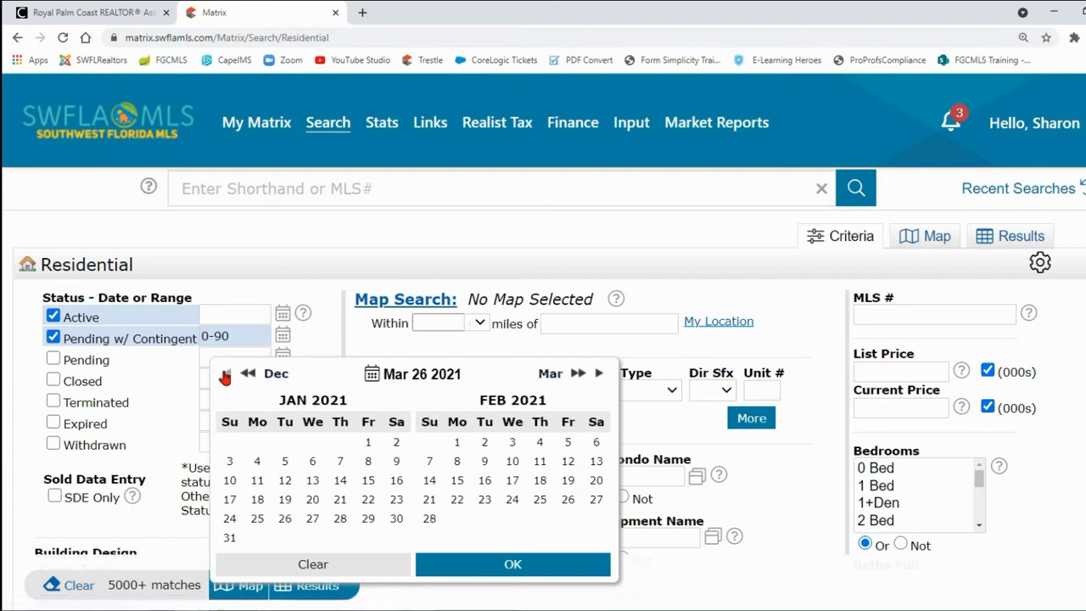
left_click(368, 445)
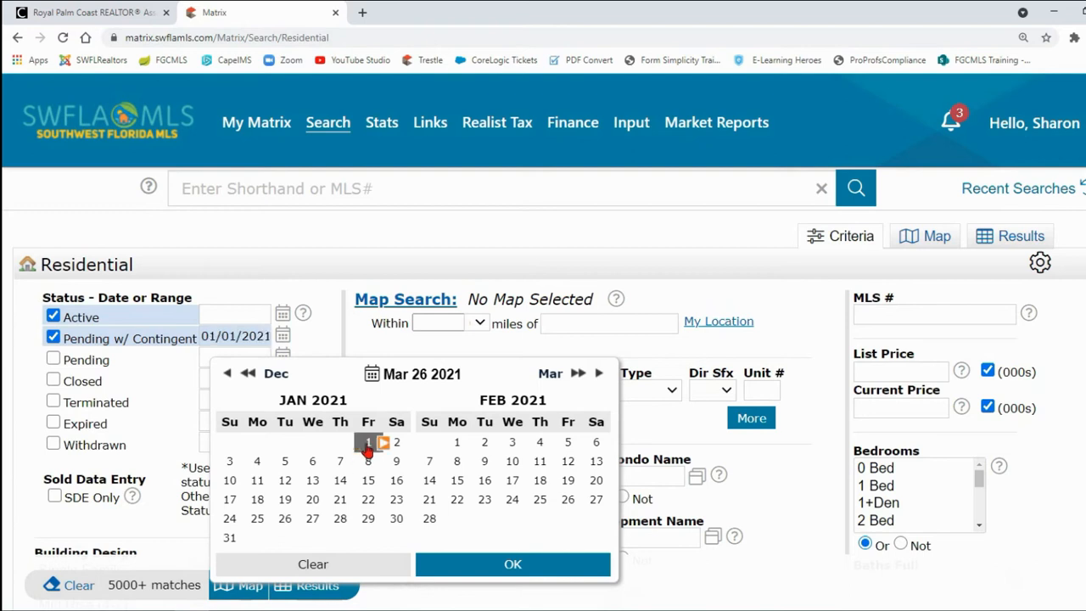
left_click(599, 375)
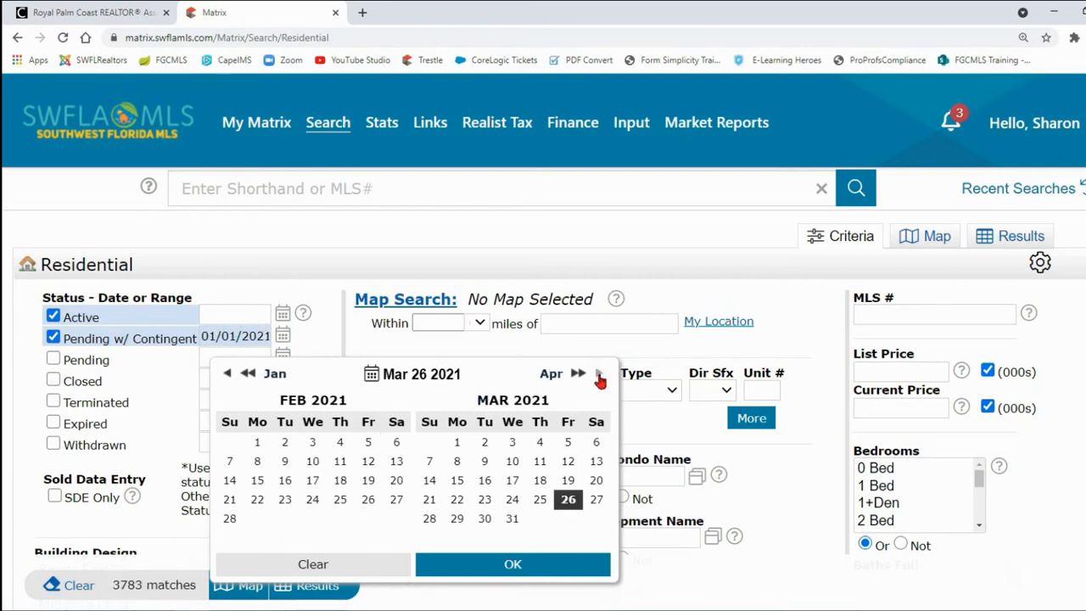
left_click(567, 503)
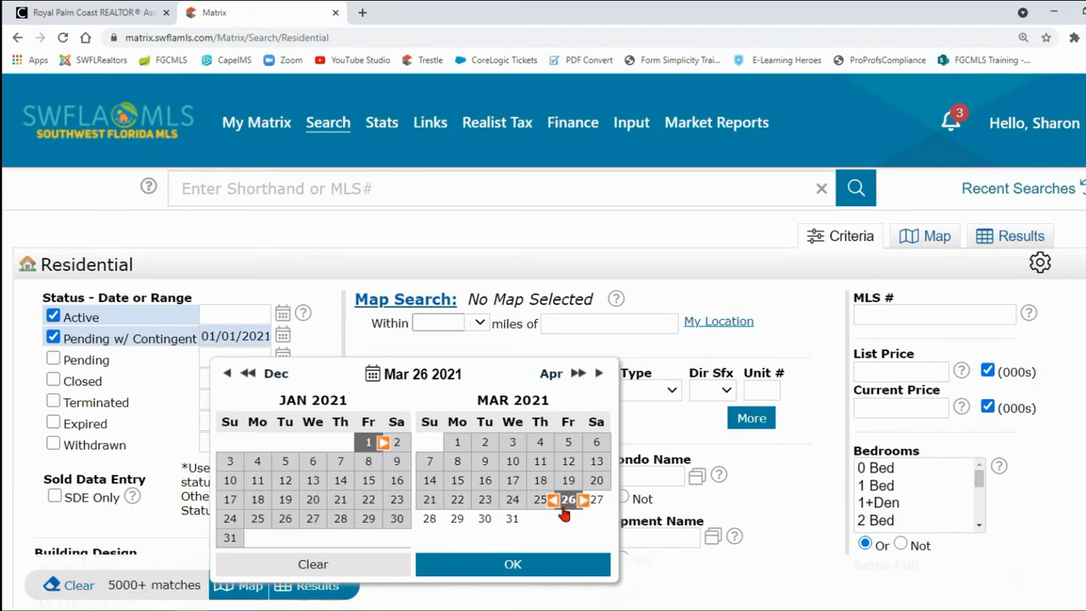
left_click(547, 567)
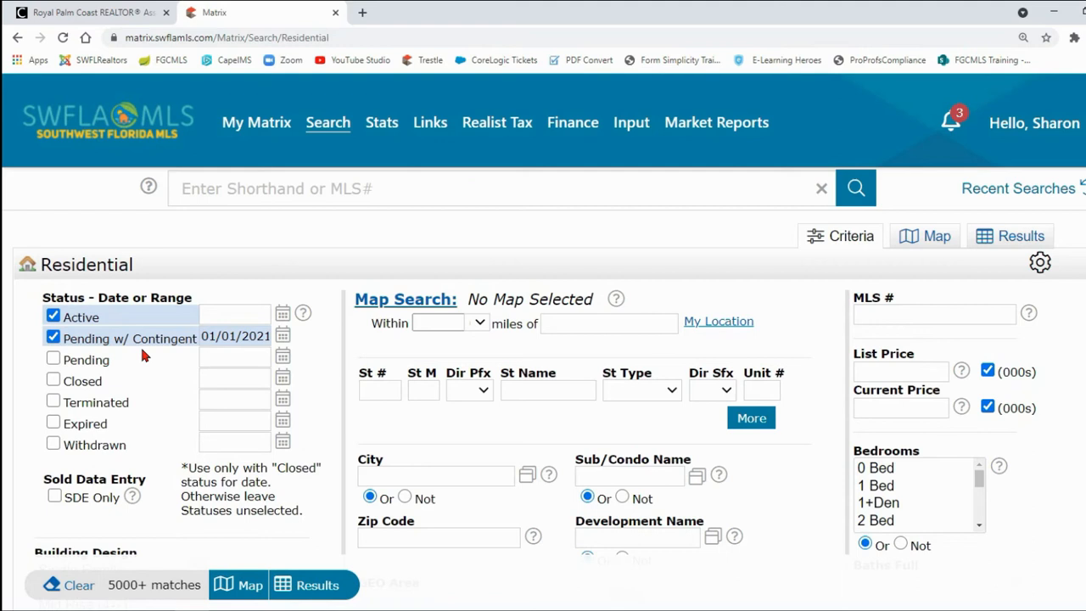
Step: Select both Bay and Canal as Waterfront Description criteria
scroll(232, 375, "down", 5)
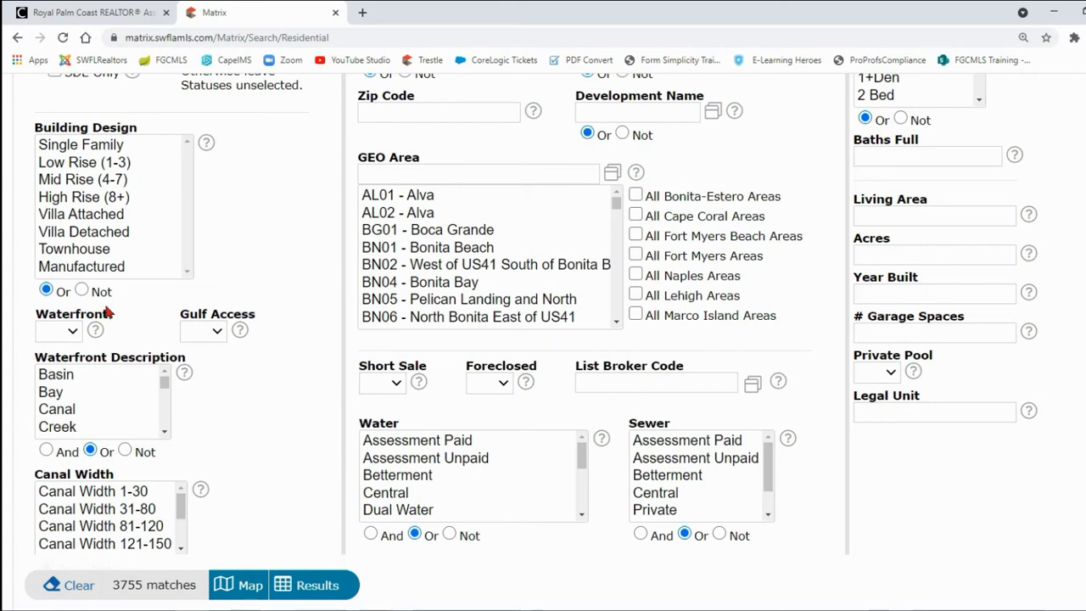
scroll(157, 308, "down", 1)
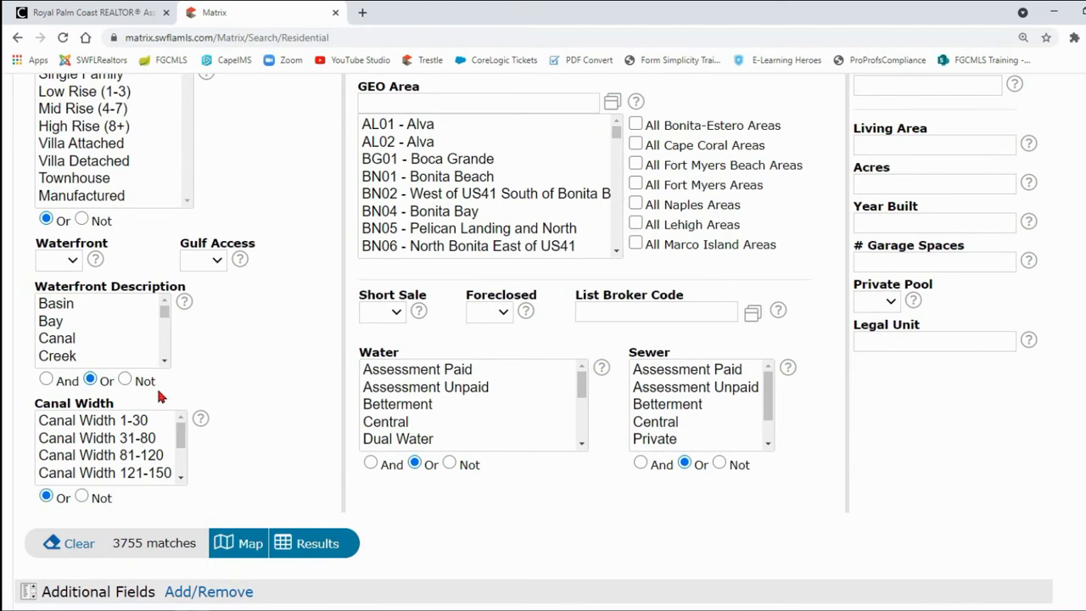
left_click(59, 322)
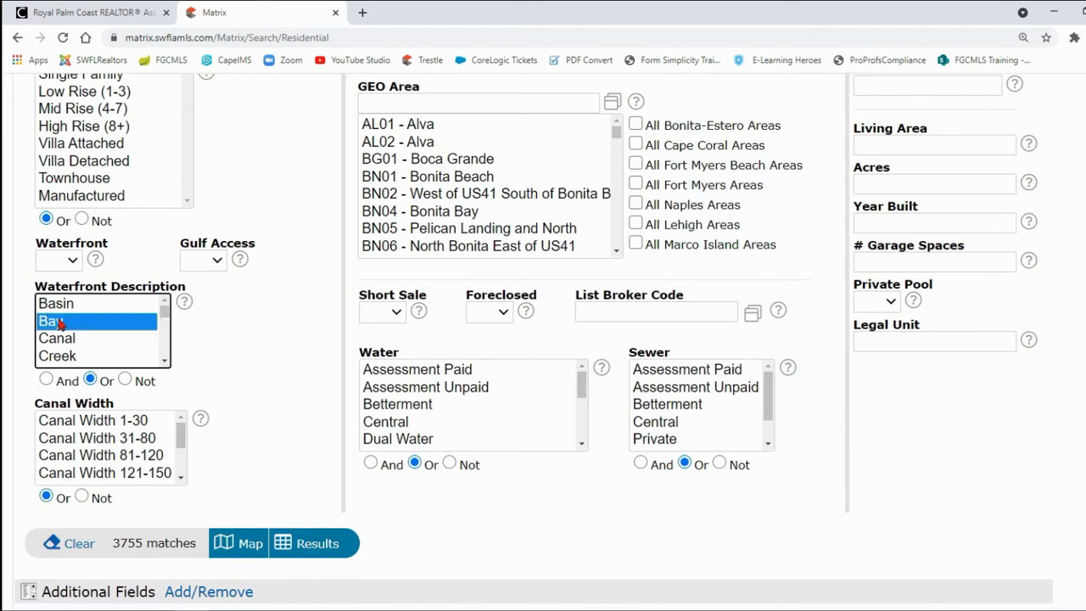
left_click(73, 339, "ctrl")
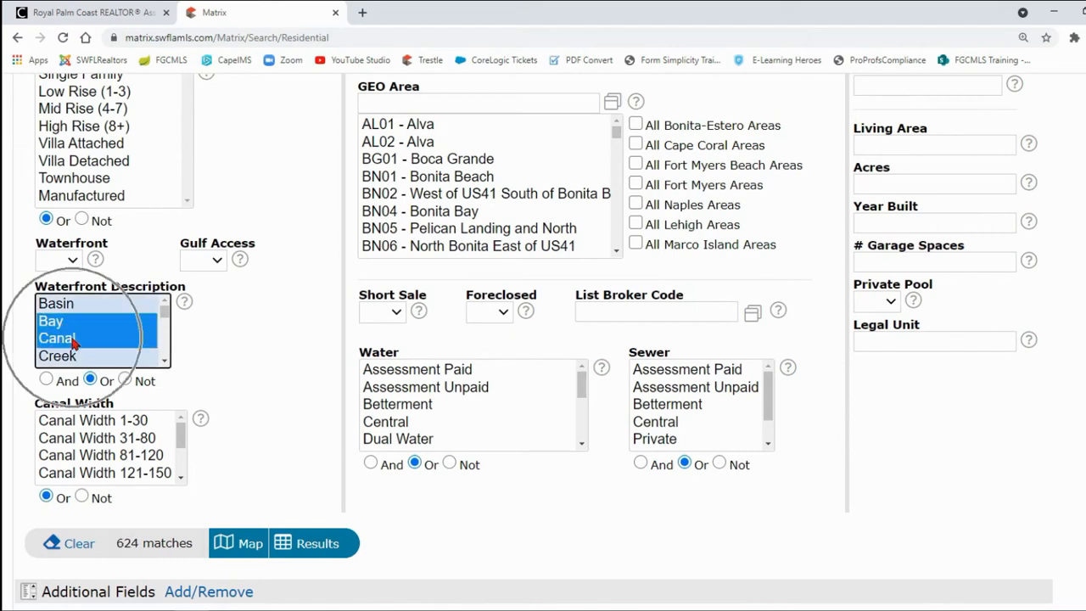
Step: Try And and Or matching for the selected waterfront descriptions, and finish with the matching set to Not
left_click(46, 380)
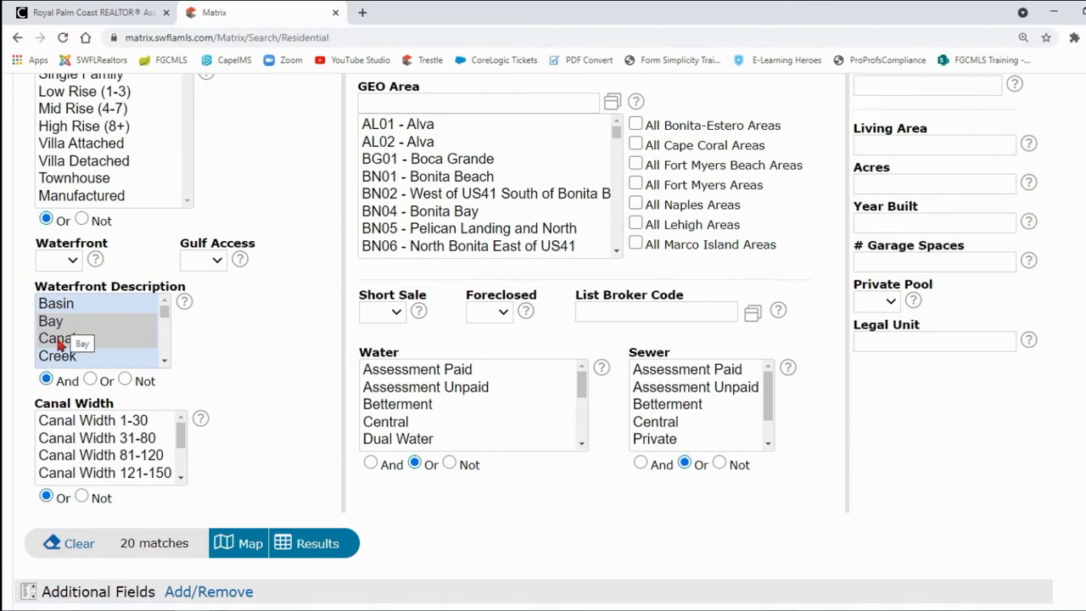
left_click(90, 379)
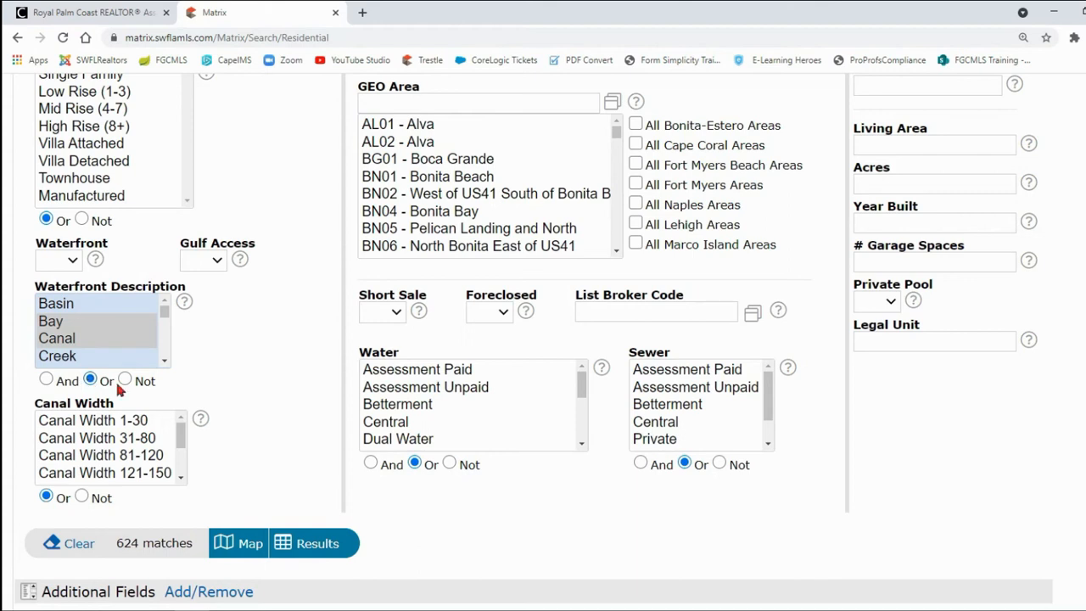
left_click(125, 380)
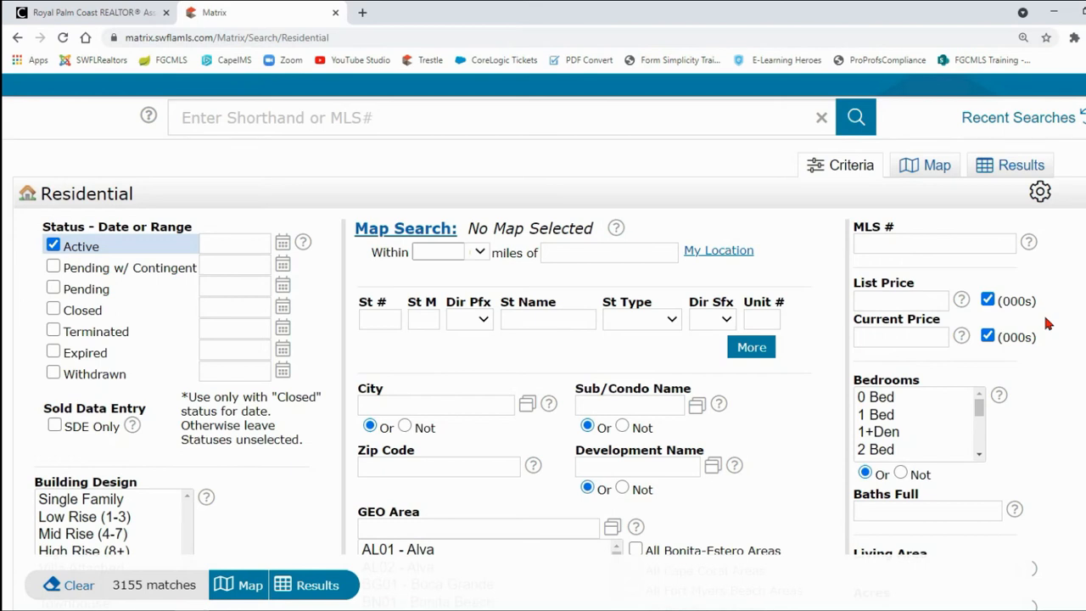
Step: Try List Price criteria of exactly 400, 400+ and 400- in thousands
left_click(927, 301)
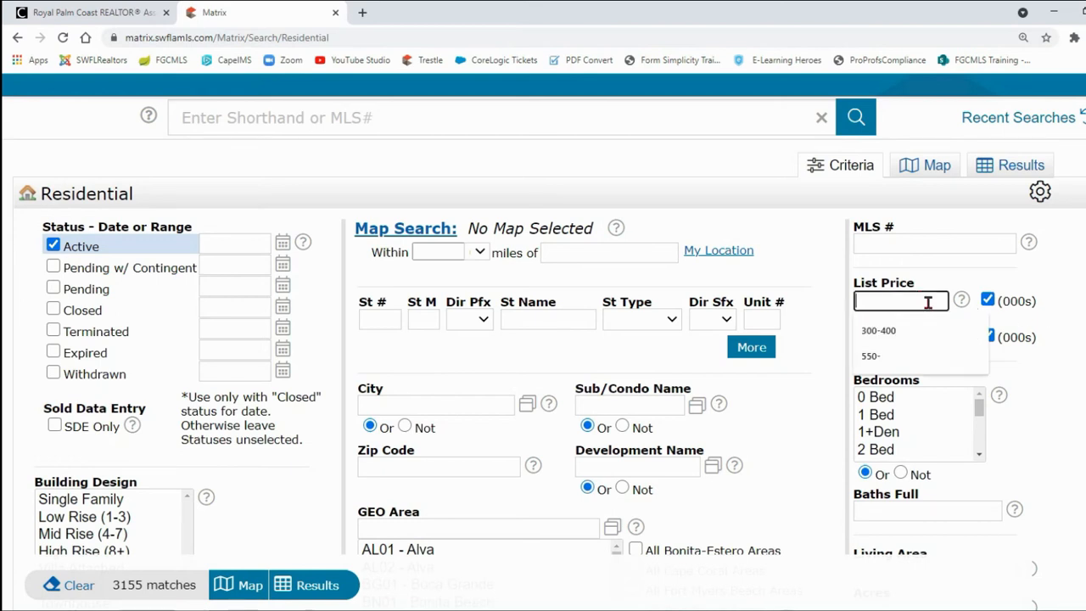
type("400")
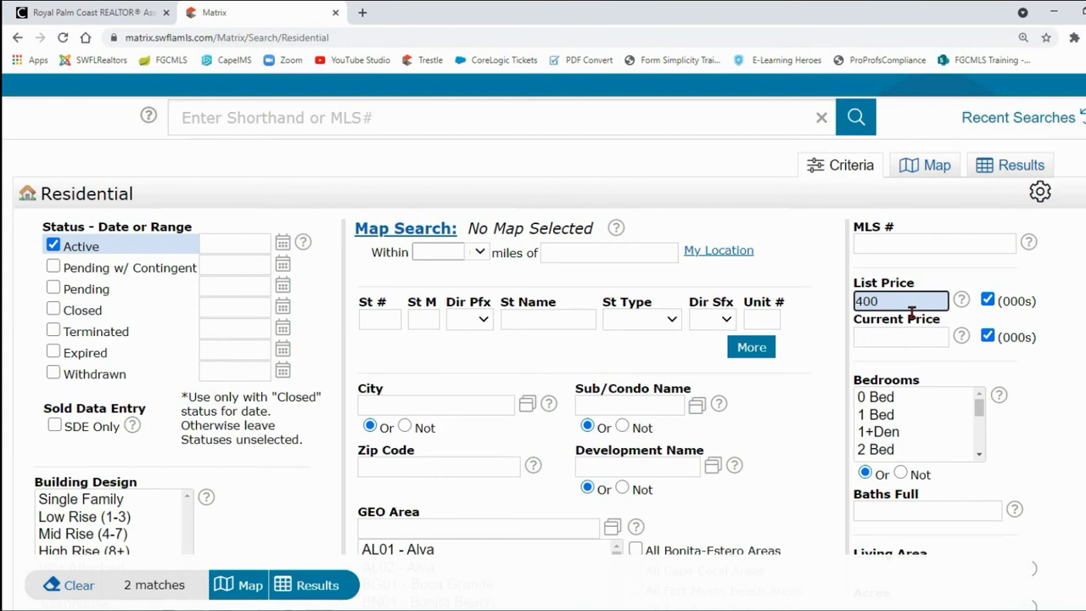
type("+")
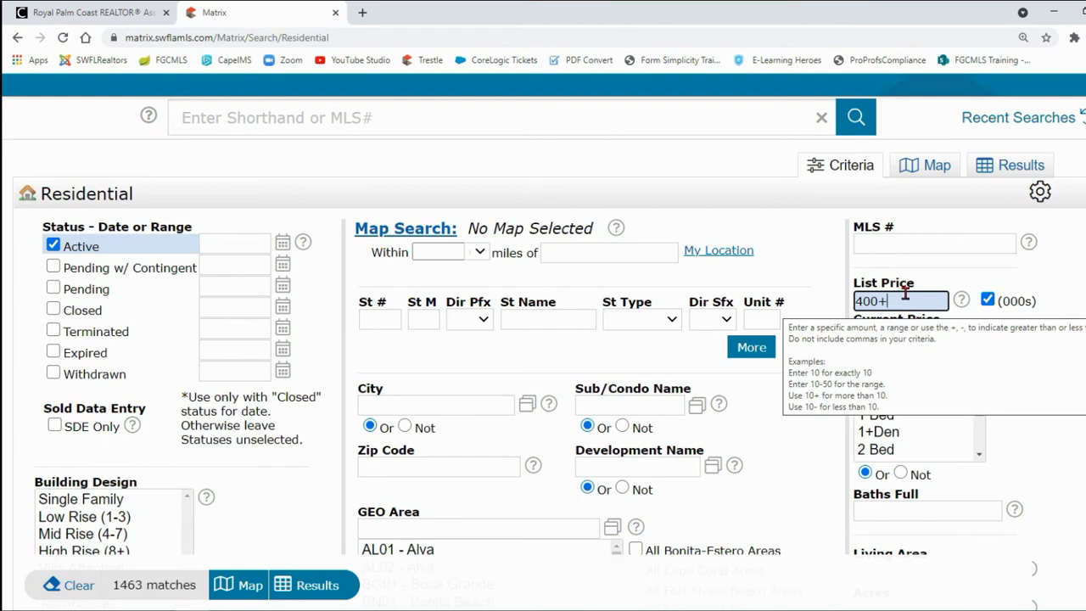
key("BackSpace")
type("-")
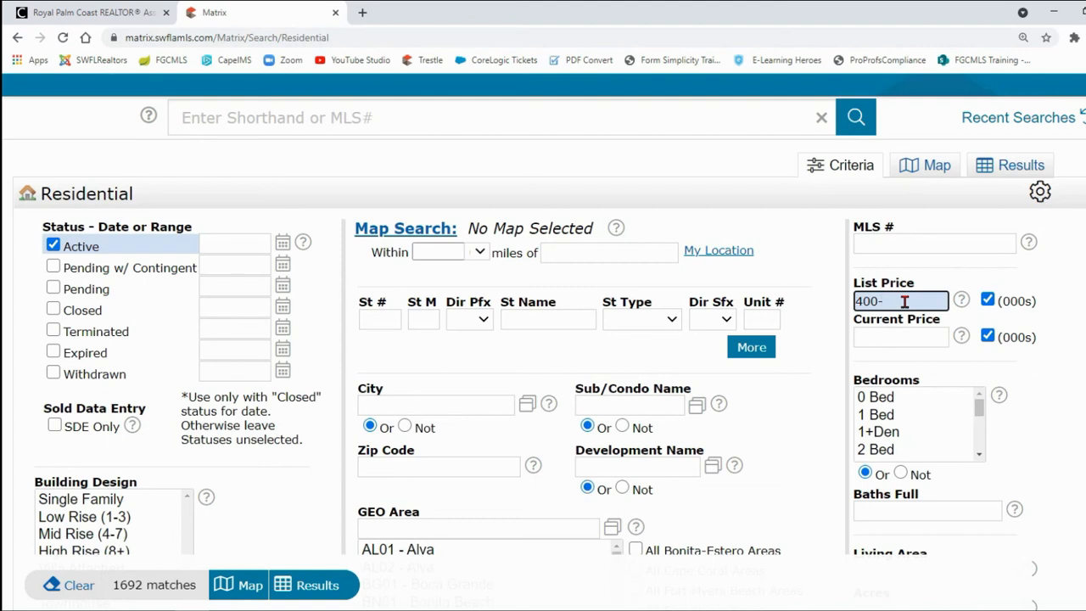
Step: Set the List Price criterion to the range 375-425 in thousands
key("BackSpace")
key("BackSpace")
key("BackSpace")
key("BackSpace")
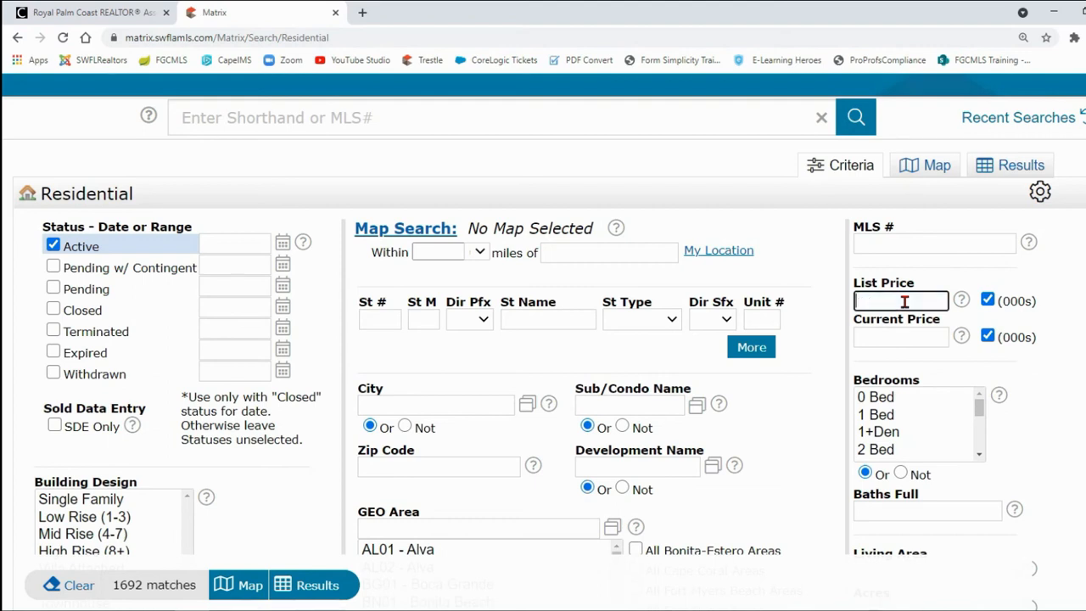
type("375-")
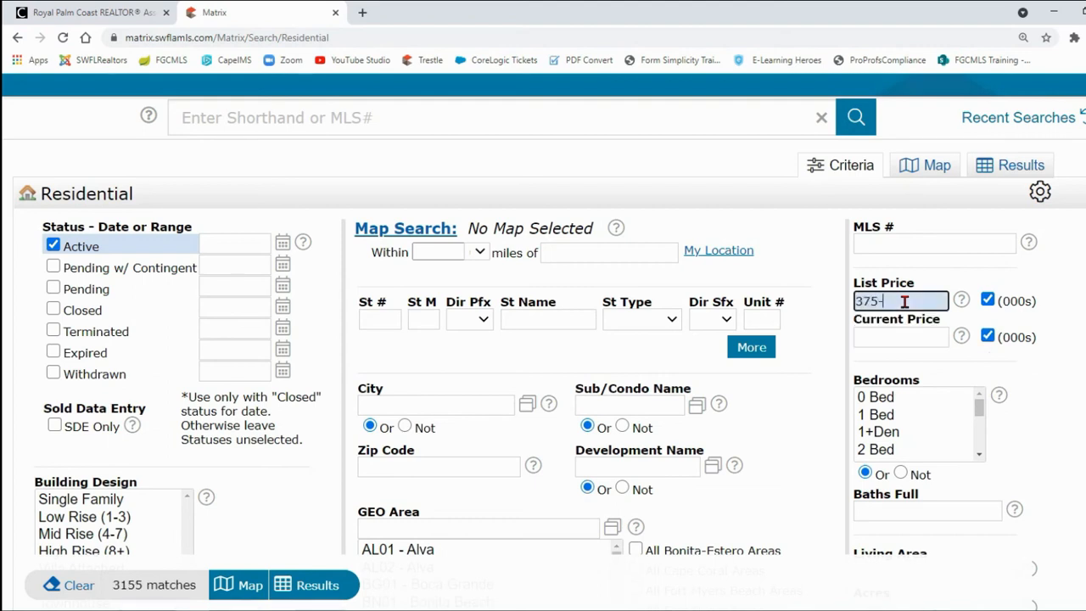
type("425")
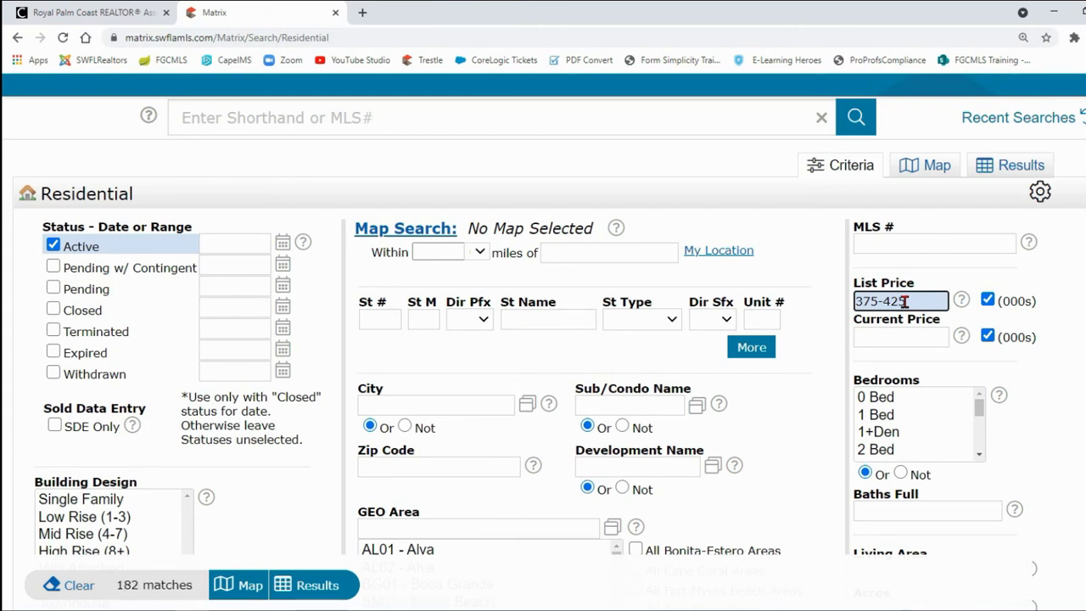
Step: Try Living Area criteria of exactly 2000, 2000+ and 2000-
scroll(925, 305, "down", 2)
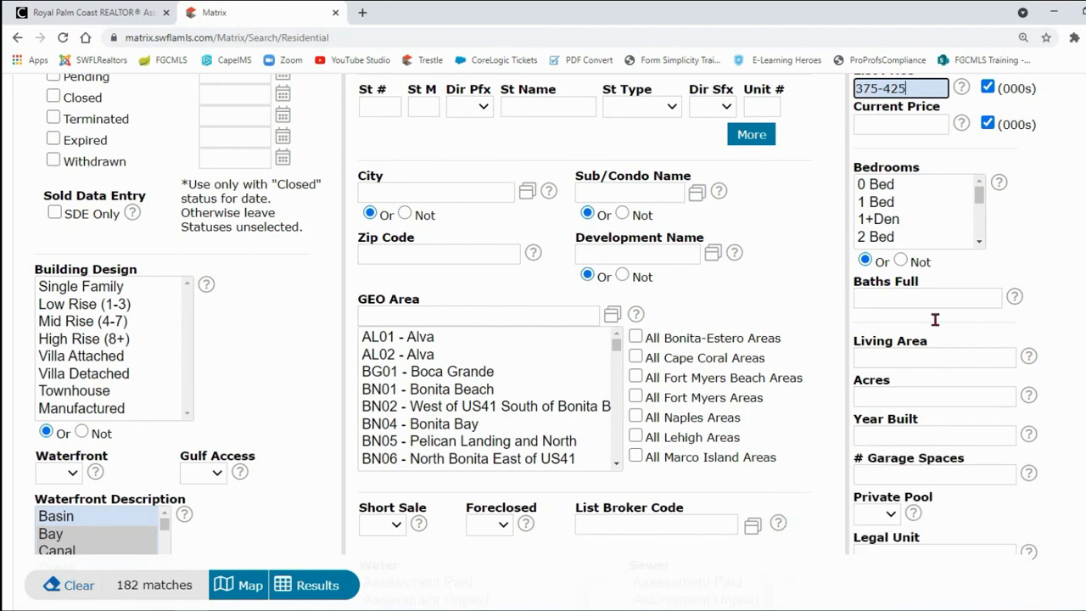
left_click(897, 359)
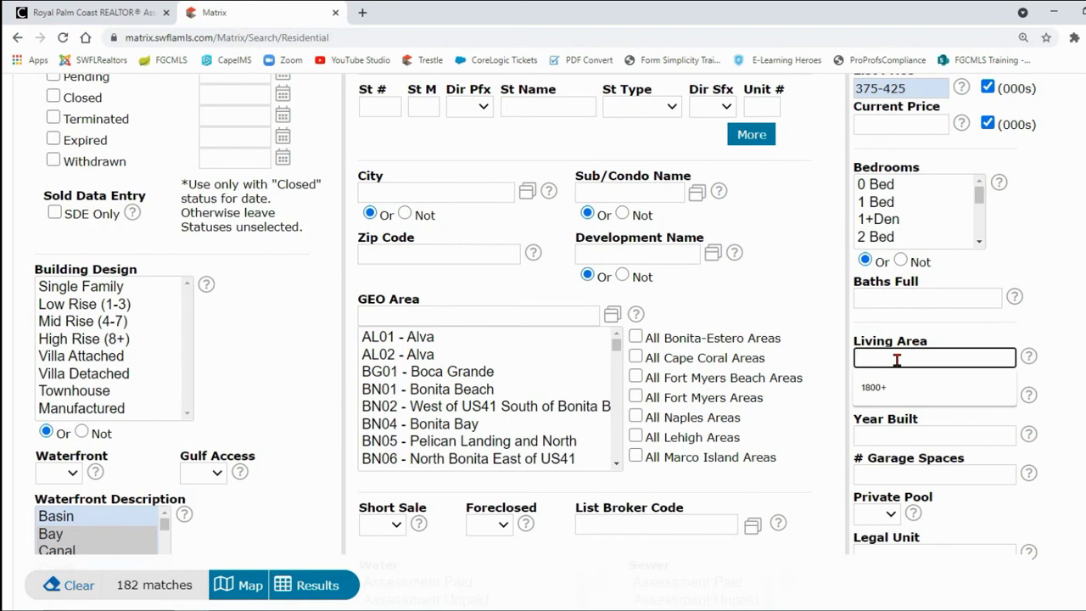
type("2000")
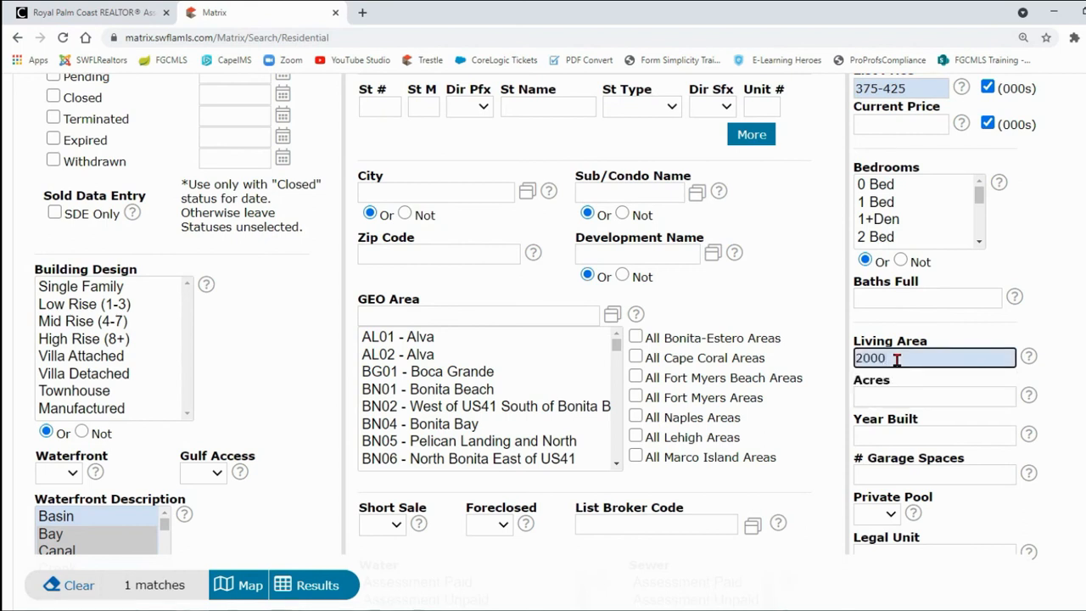
type("+")
key("BackSpace")
type("-")
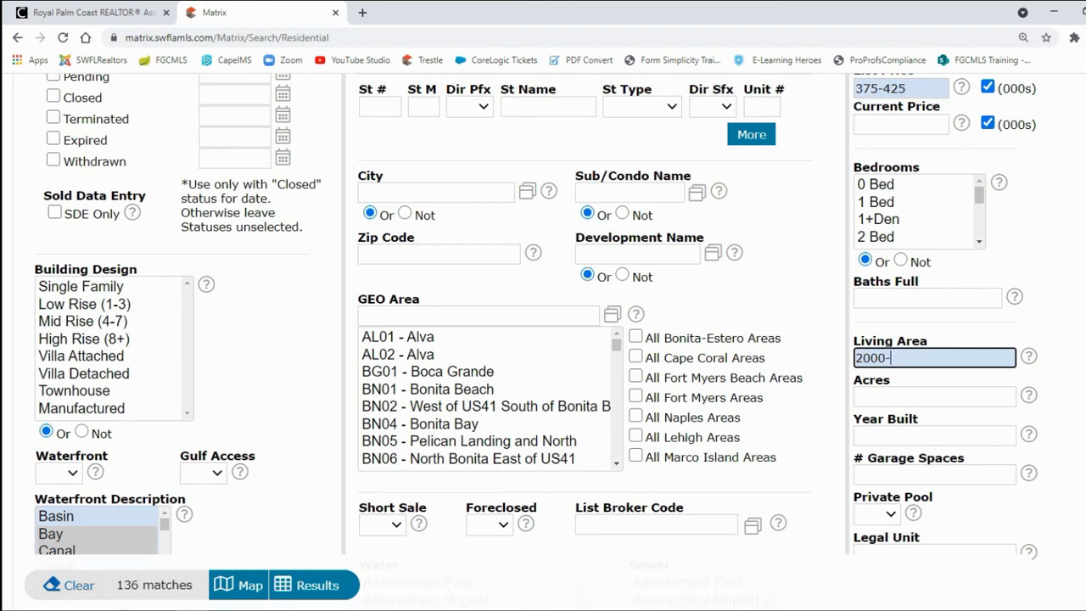
Step: Set the Living Area criterion to the range 1800-2200
key("BackSpace")
key("BackSpace")
key("BackSpace")
key("BackSpace")
key("BackSpace")
type("1")
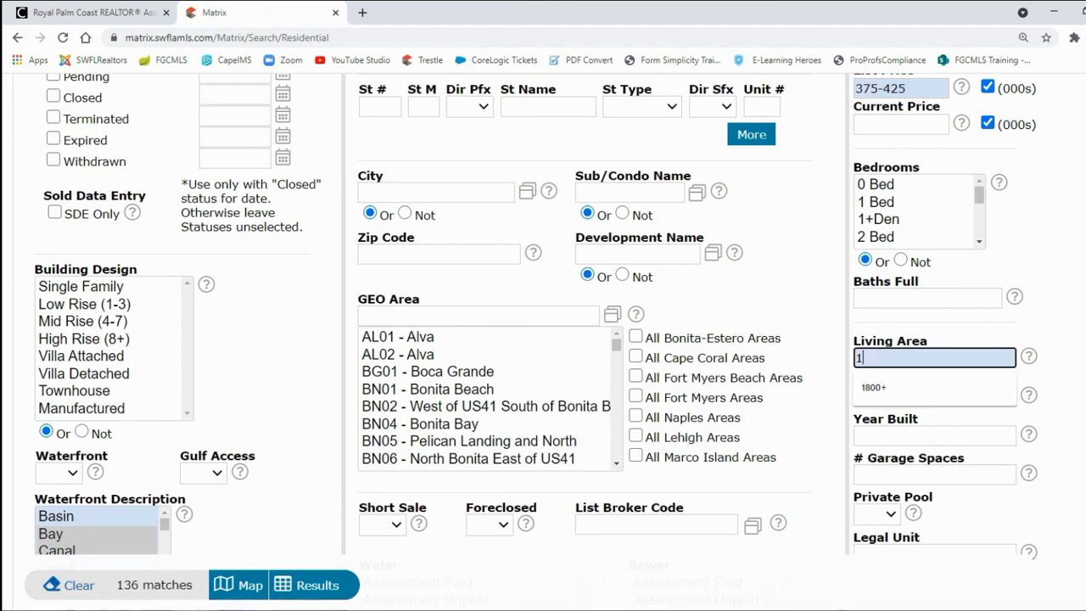
type("800-22")
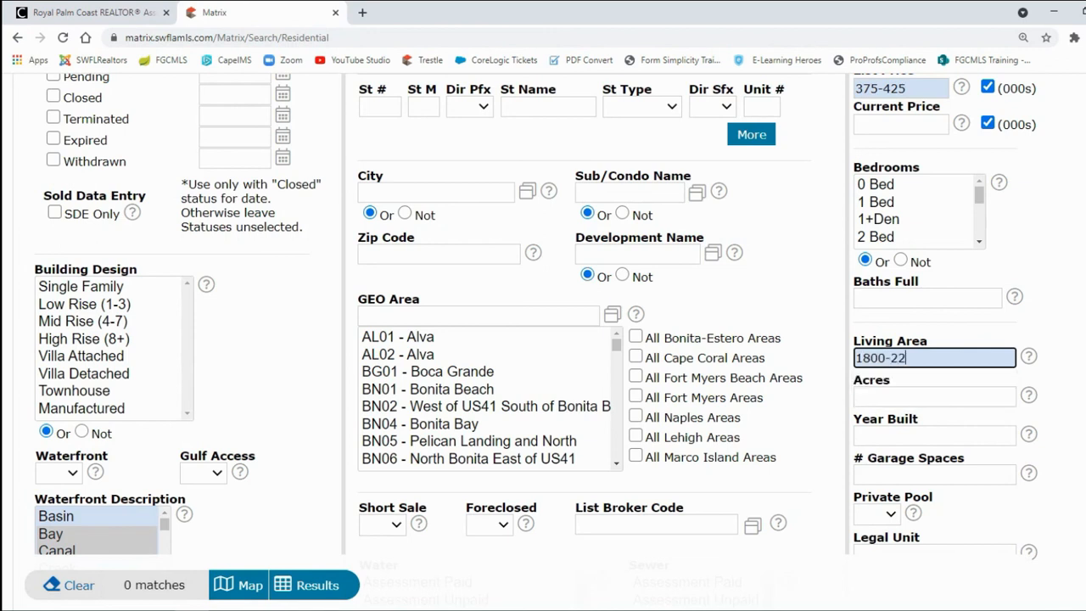
type("00")
Step: Examine the choices offered by the Private Pool criterion without selecting any
scroll(1050, 324, "down", 2)
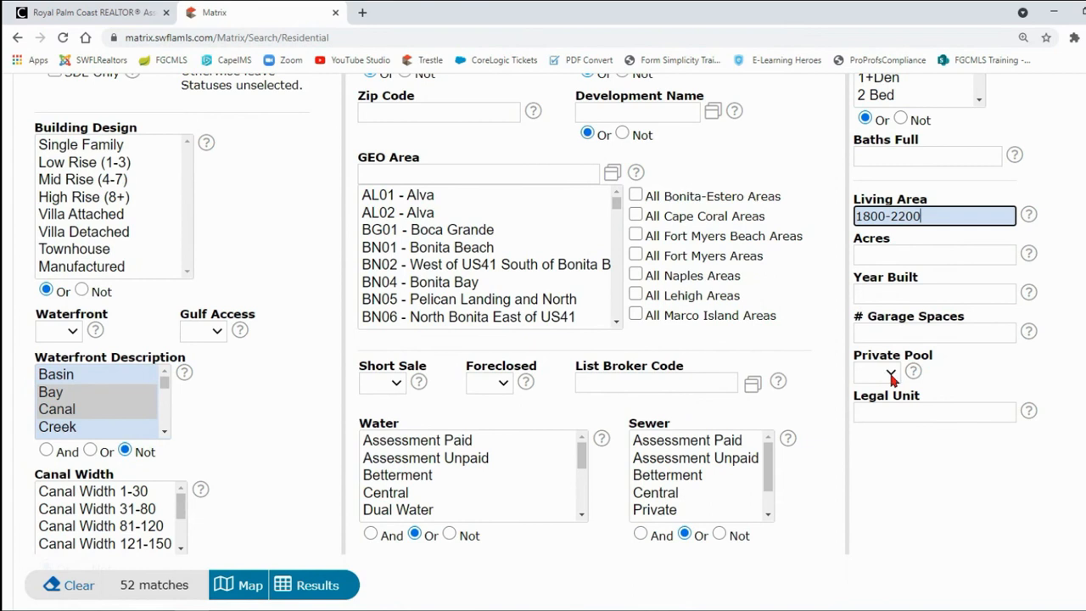
left_click(891, 375)
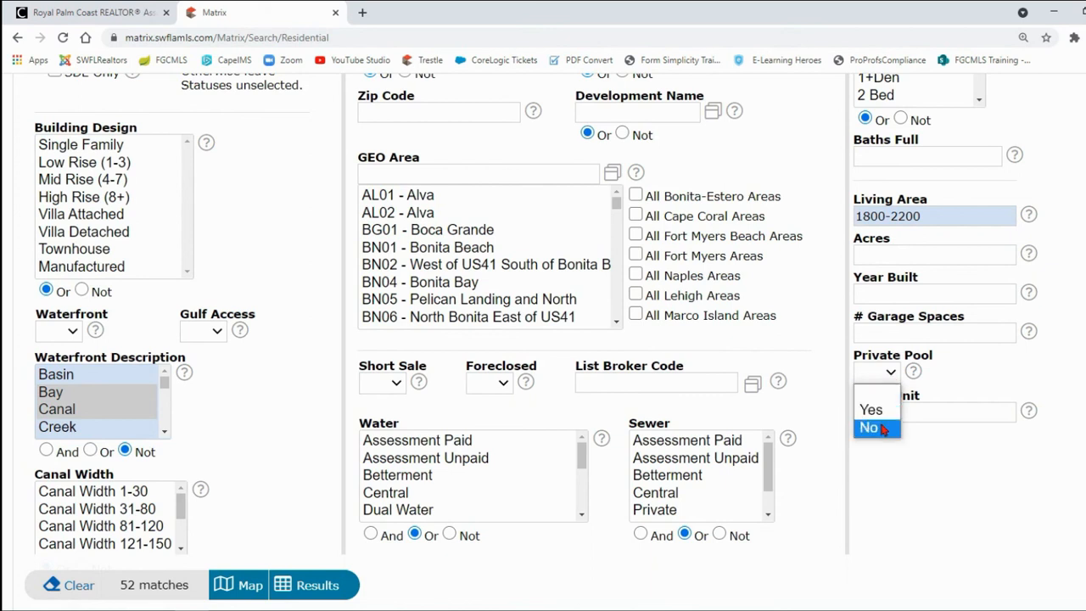
left_click(946, 381)
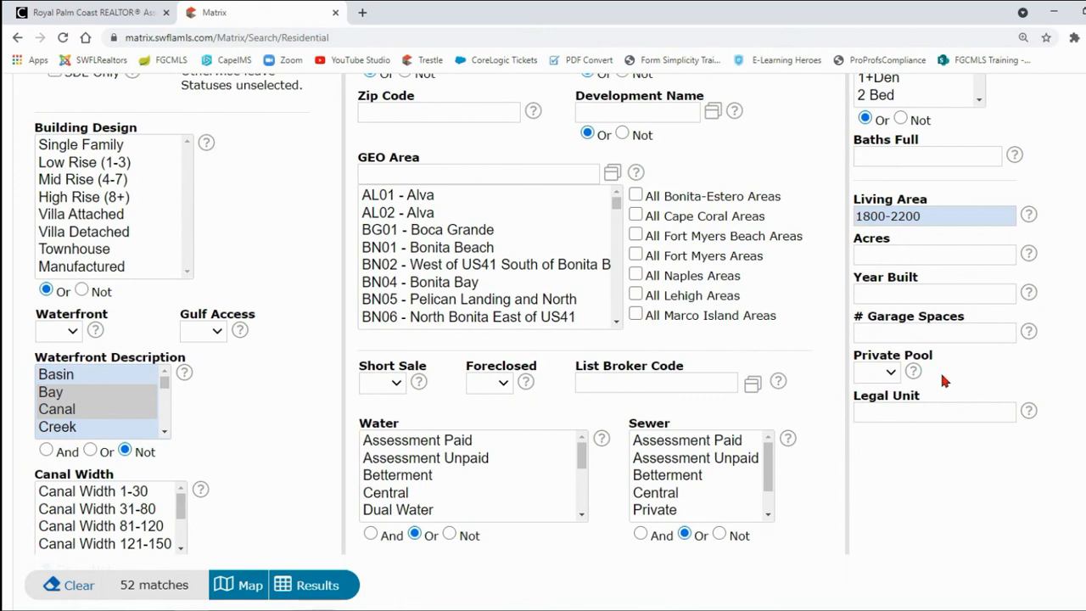